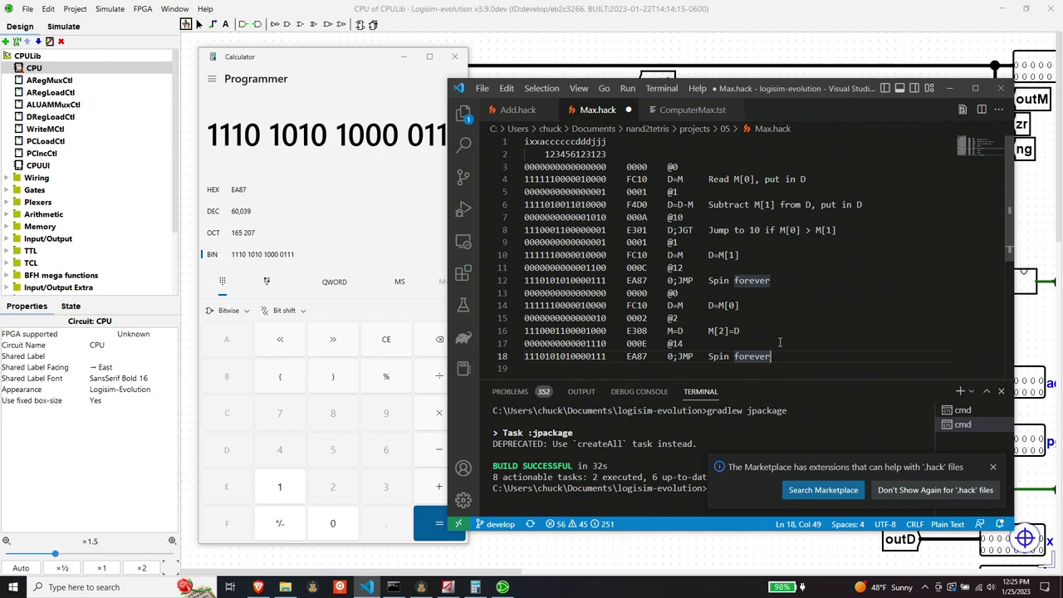
Switch to Logisim-evolution and advance the CPUUI circuit's clock through the first two instructions of the Max program in ROM.
key("Return")
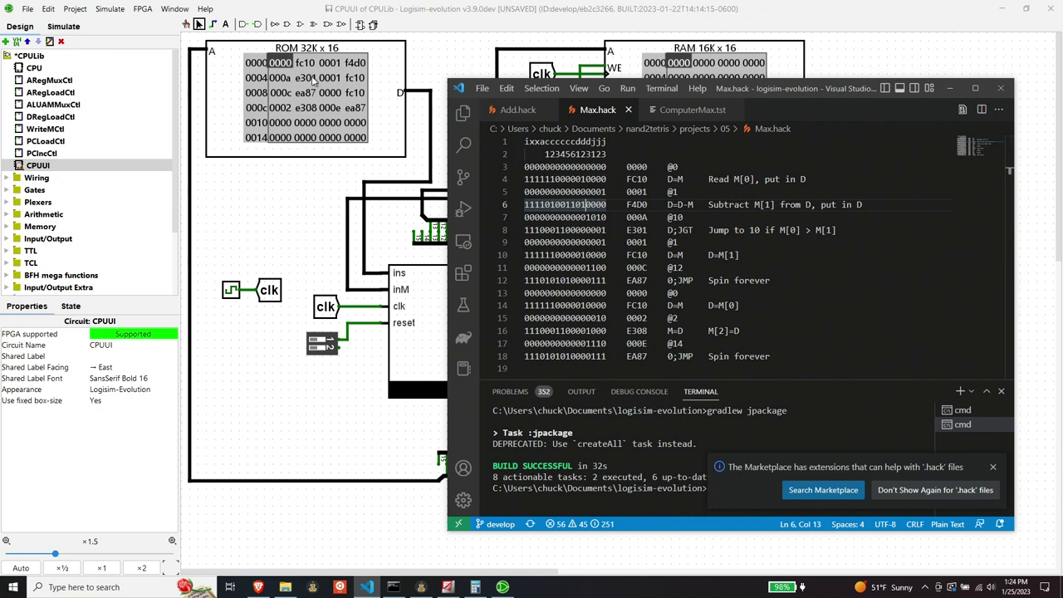
left_click(288, 205)
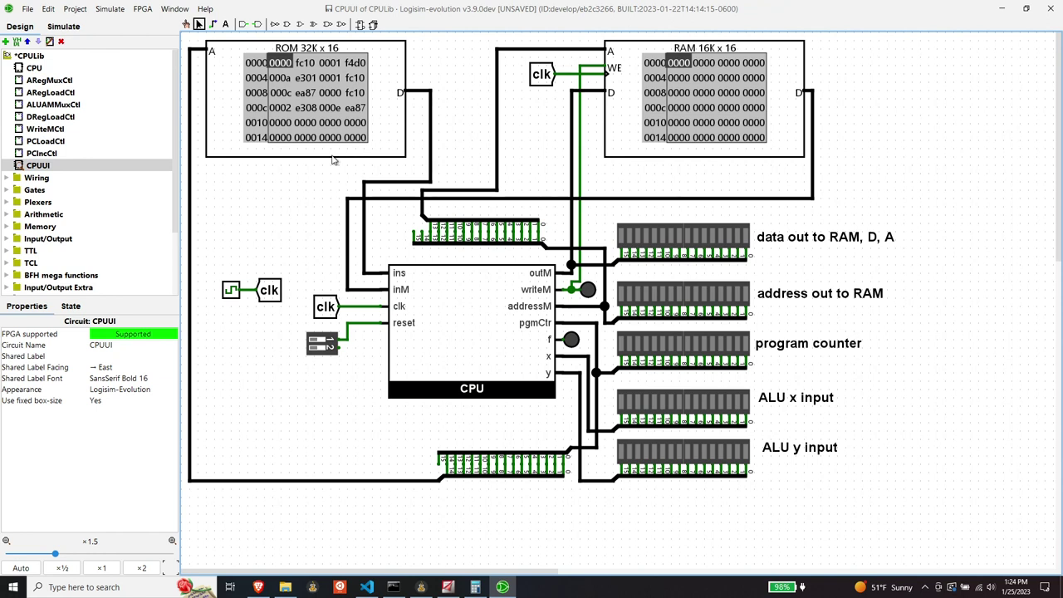
key("ctrl+t")
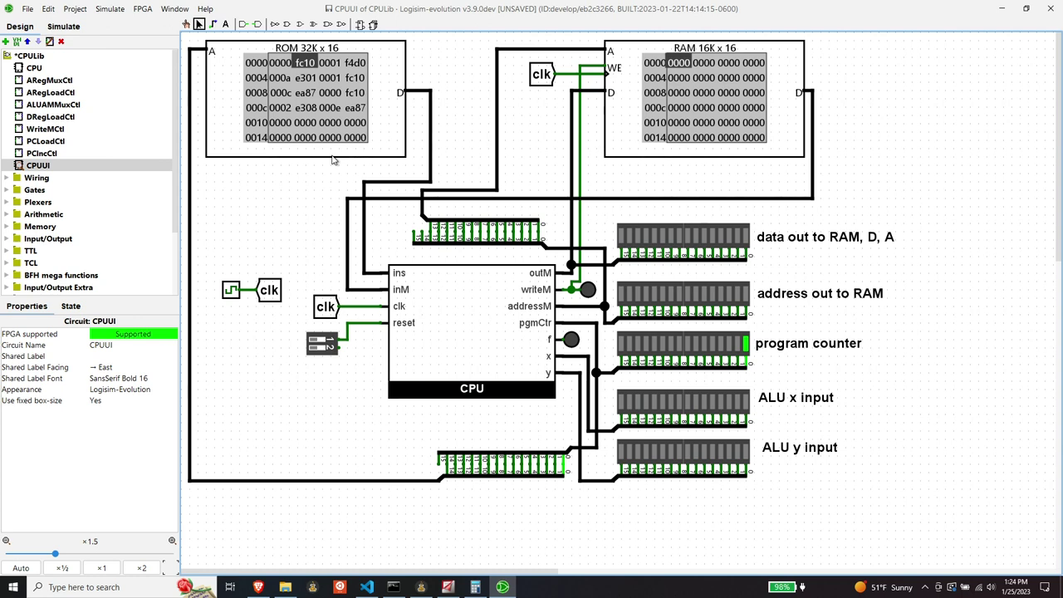
key("ctrl+t")
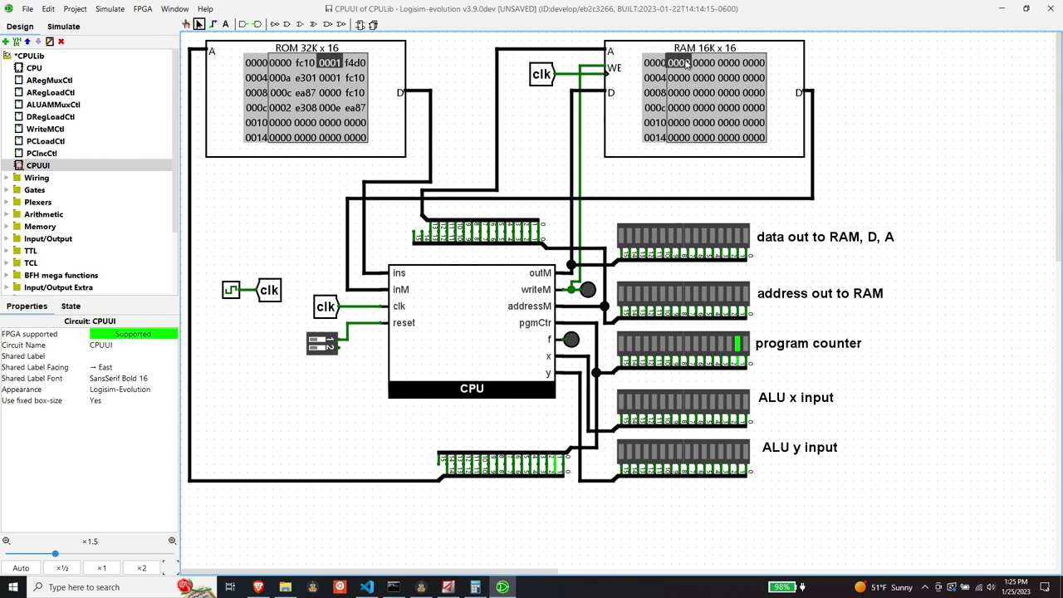
Reset the simulation and set RAM address 0 to 5 and address 1 to 3.
left_click(111, 10)
left_click(123, 55)
left_click(678, 63)
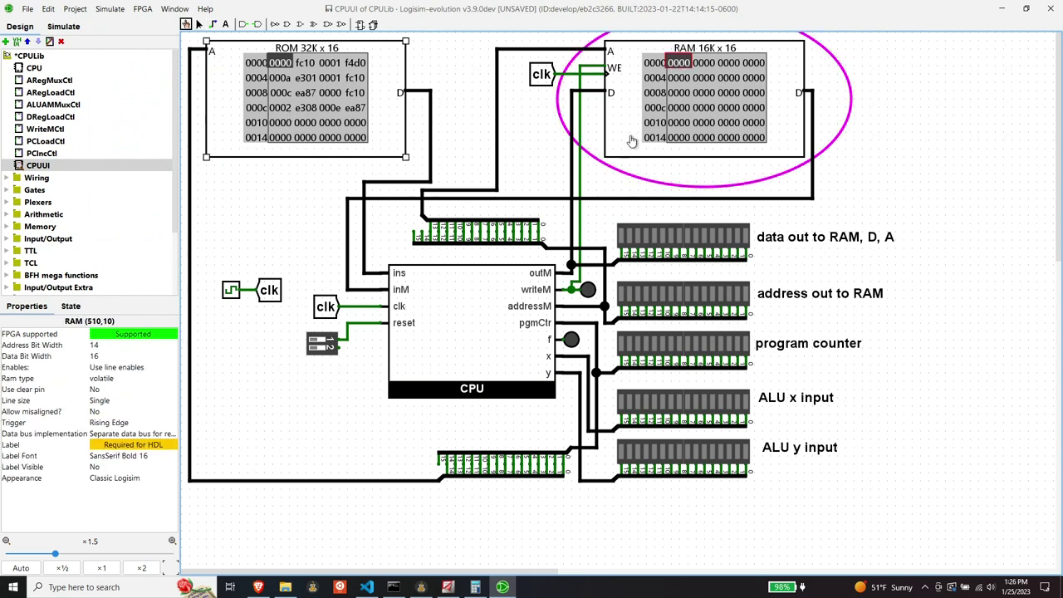
type("5")
key("Return")
left_click(704, 64)
type("3")
left_click(289, 291)
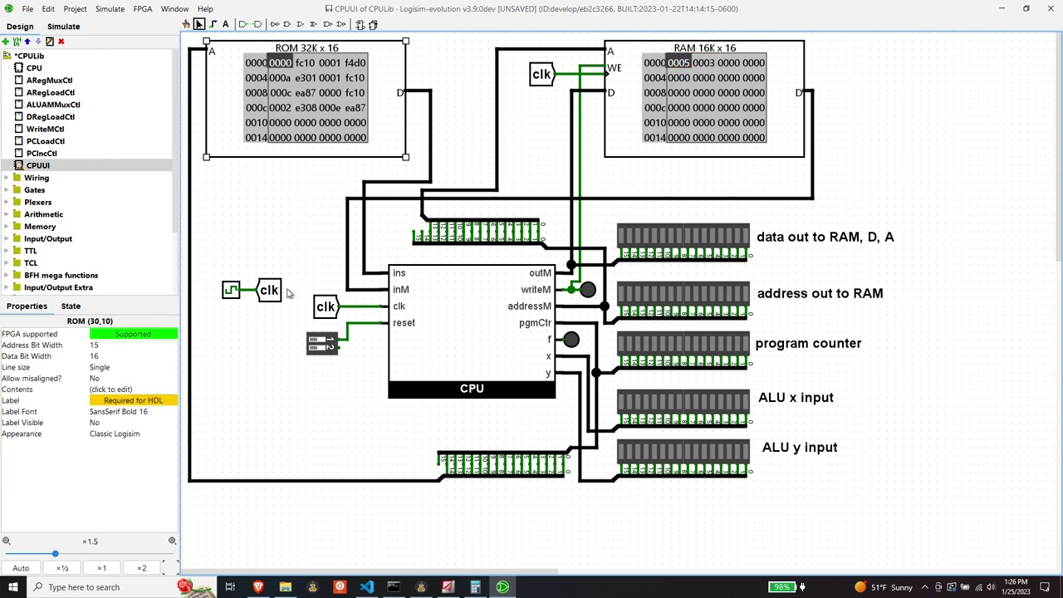
Advance the clock manually through the Max program until the larger value is written to RAM address 2.
key("ctrl+t")
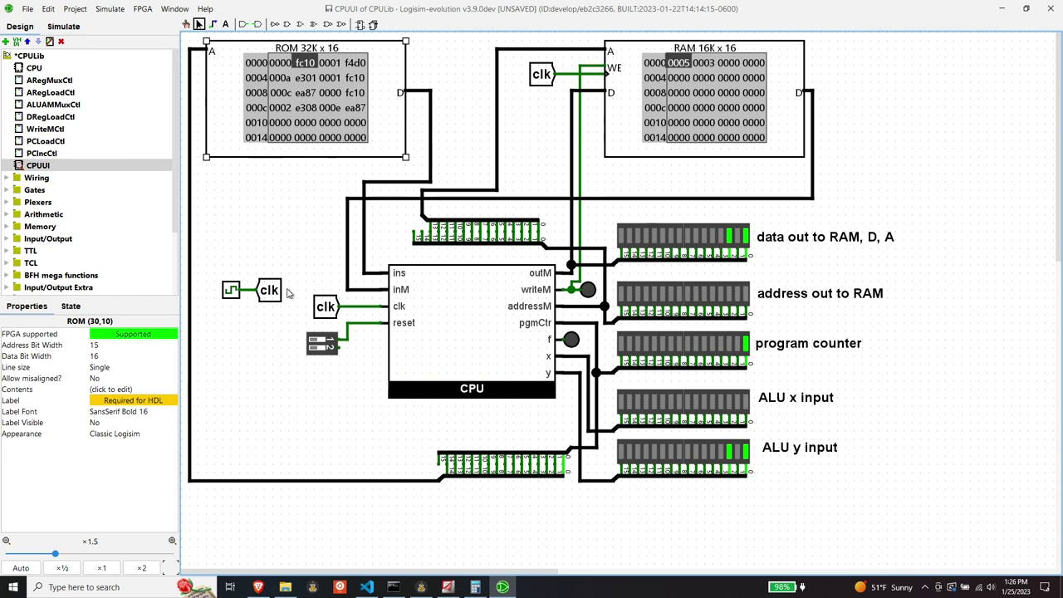
key("ctrl+t")
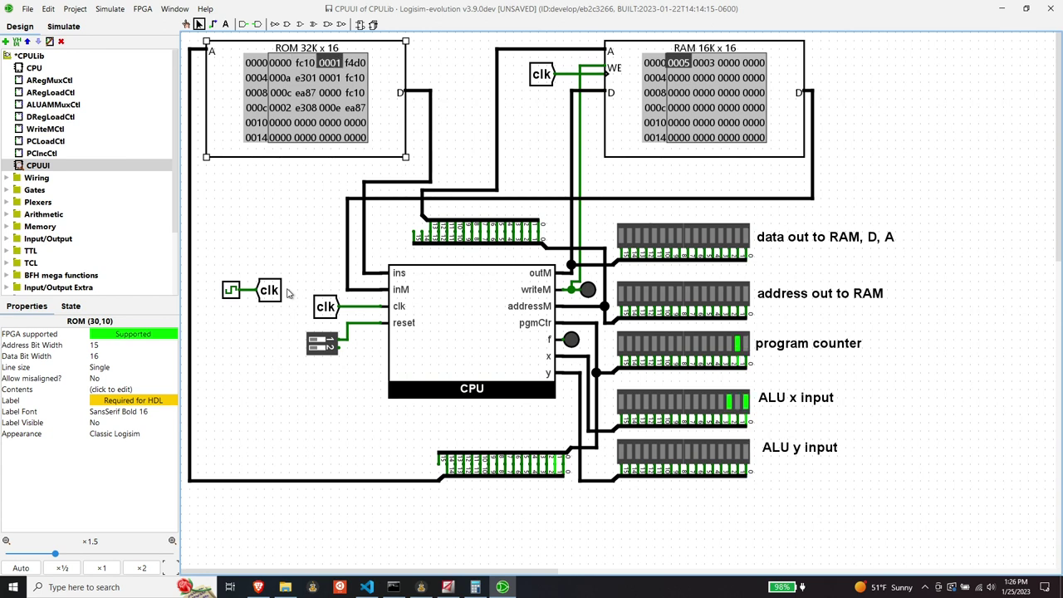
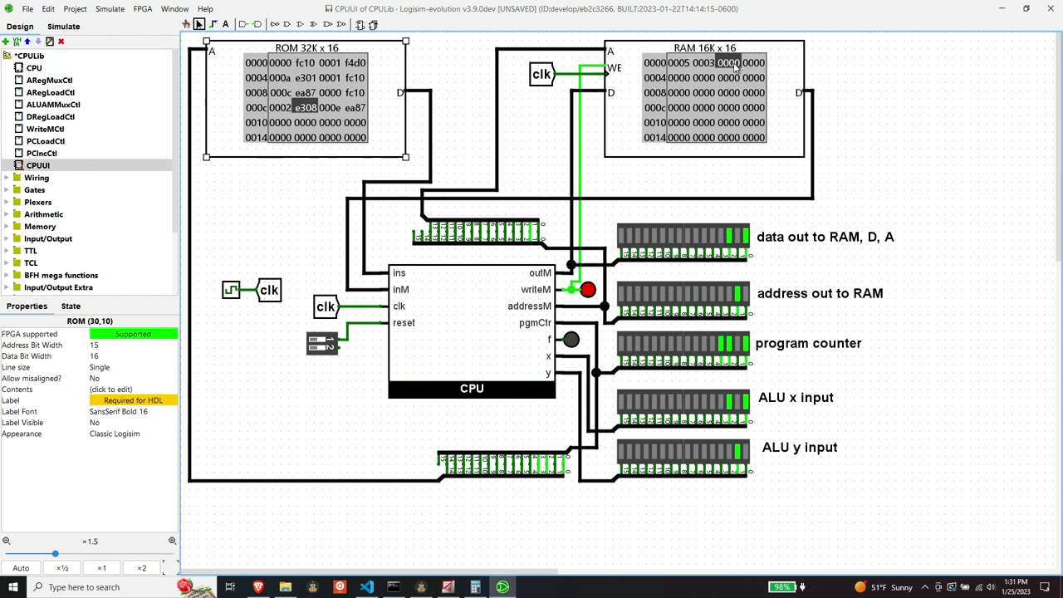
key("ctrl+t")
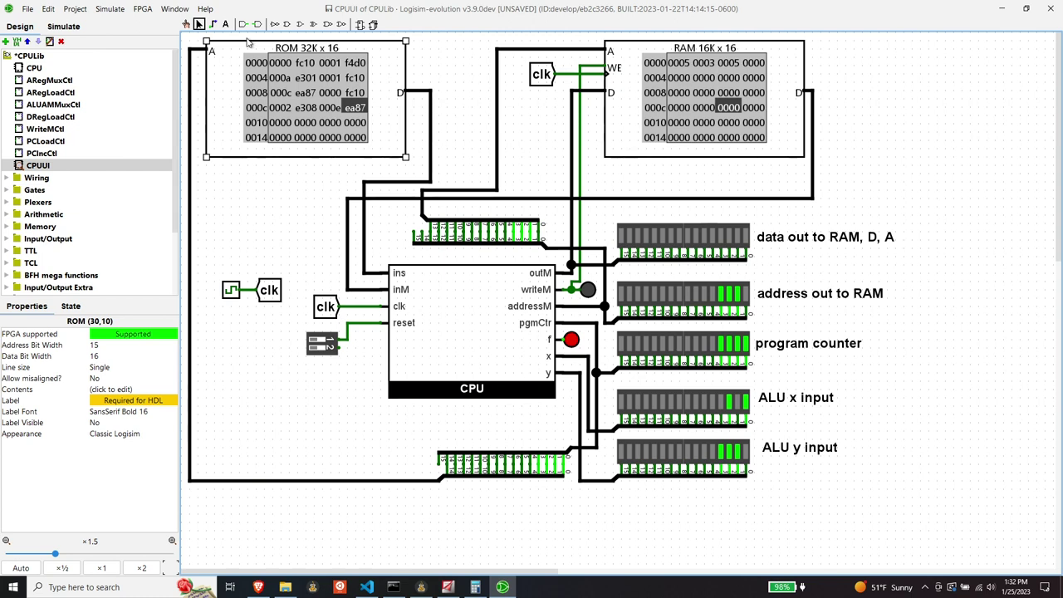
Reset the simulation and set RAM address 0 to 3 and address 1 to 5.
left_click(103, 12)
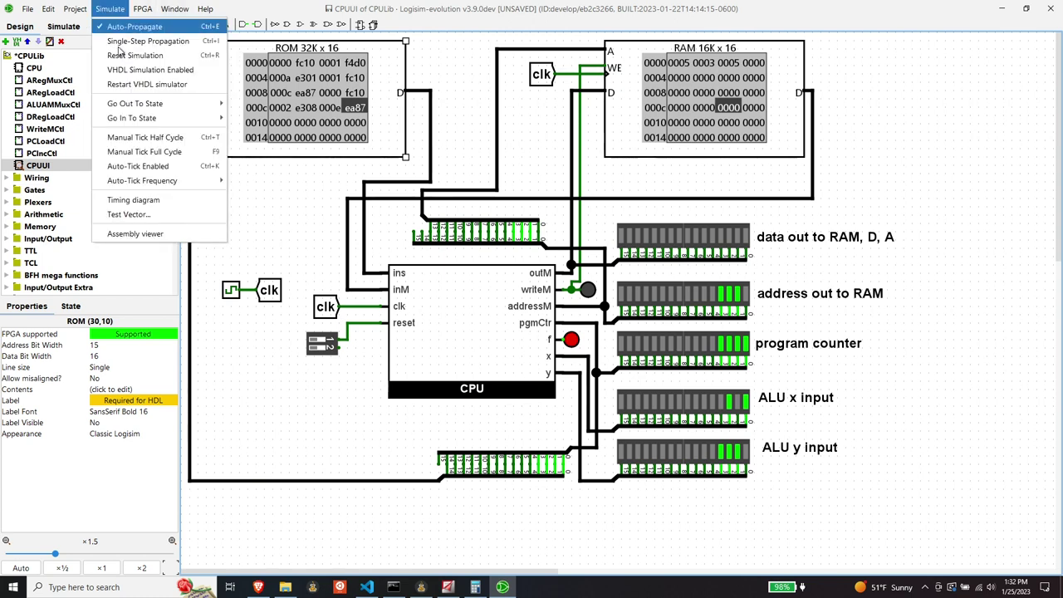
left_click(134, 55)
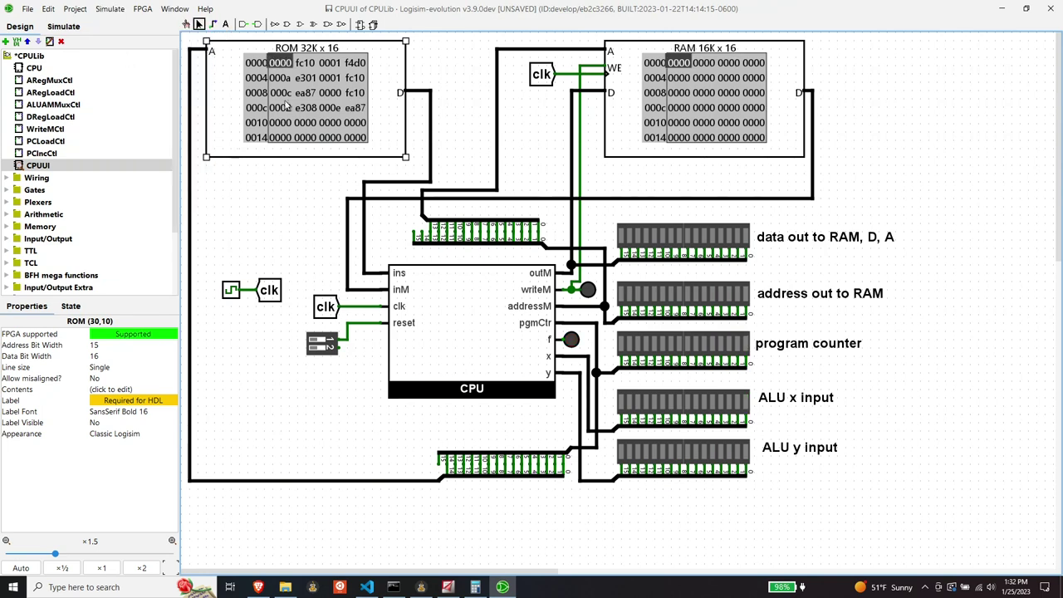
left_click(186, 23)
left_click(677, 63)
type("3")
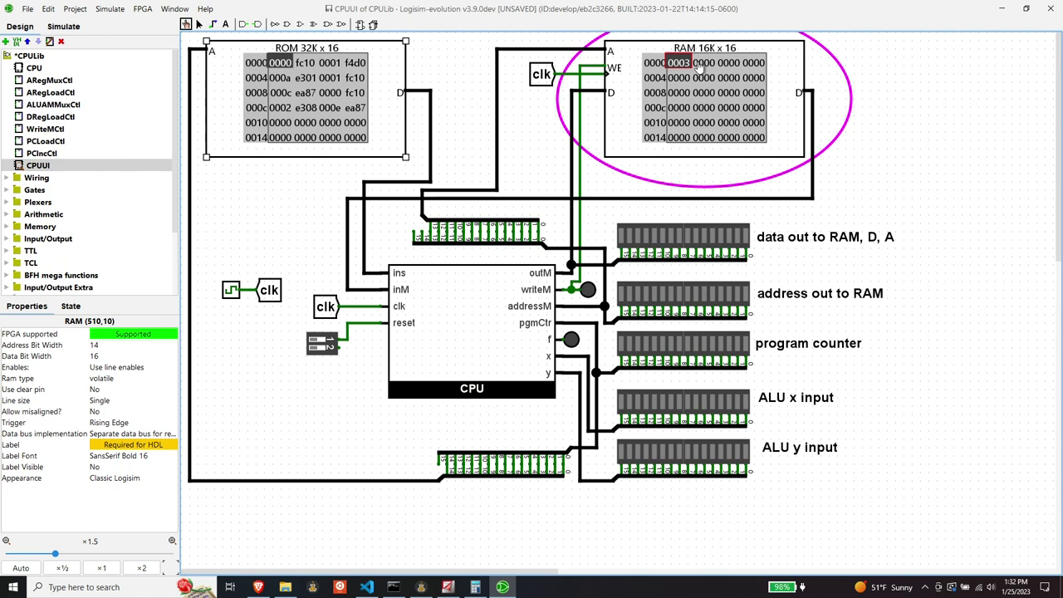
left_click(702, 65)
type("5")
left_click(702, 76)
left_click(200, 24)
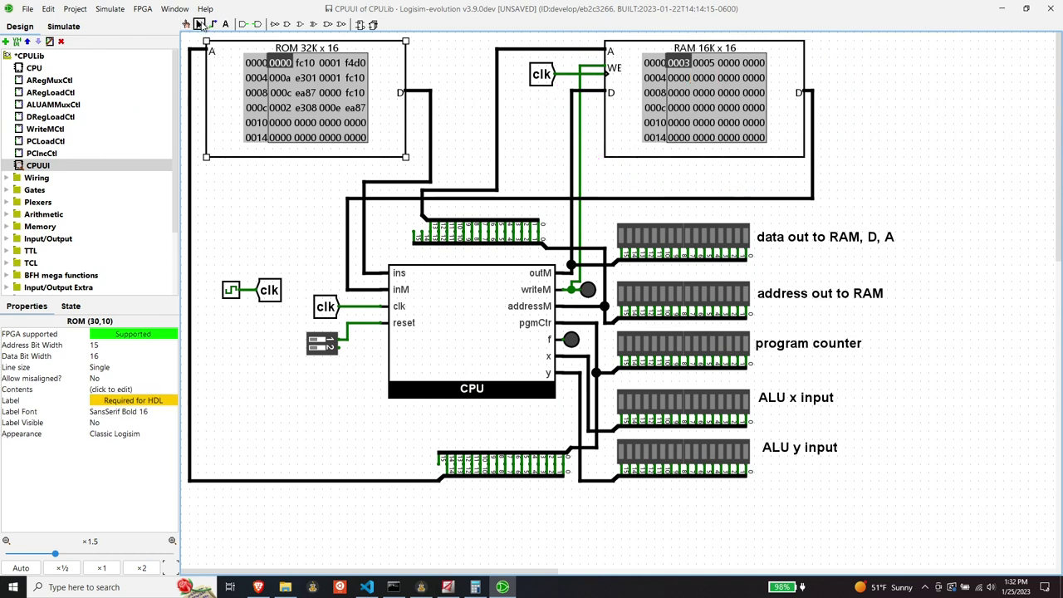
Advance the clock through the Max program, past the write to RAM address 2, and once around the final spin loop.
key("ctrl+k")
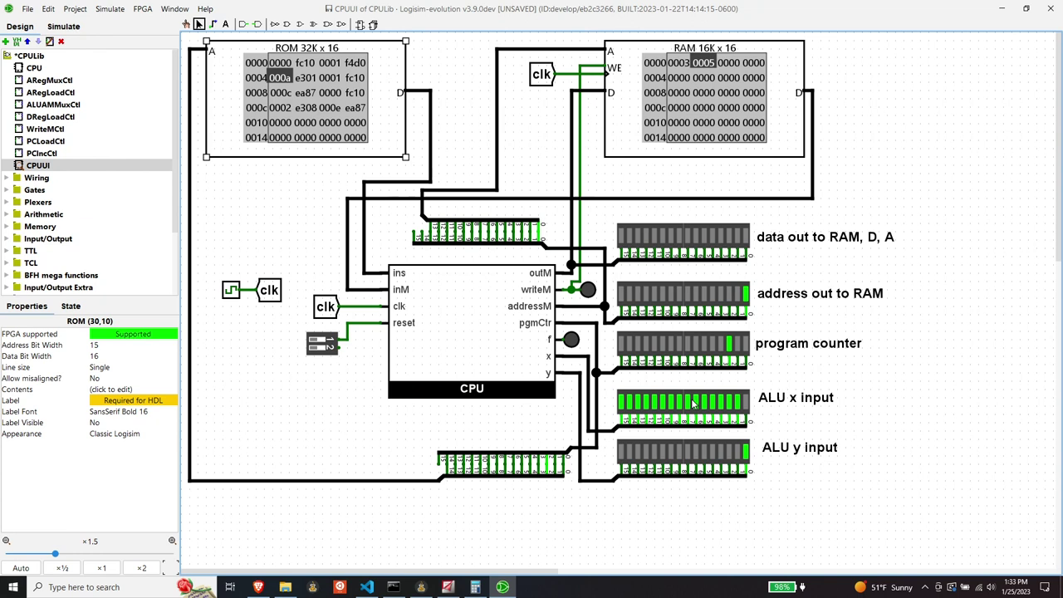
key("ctrl+t")
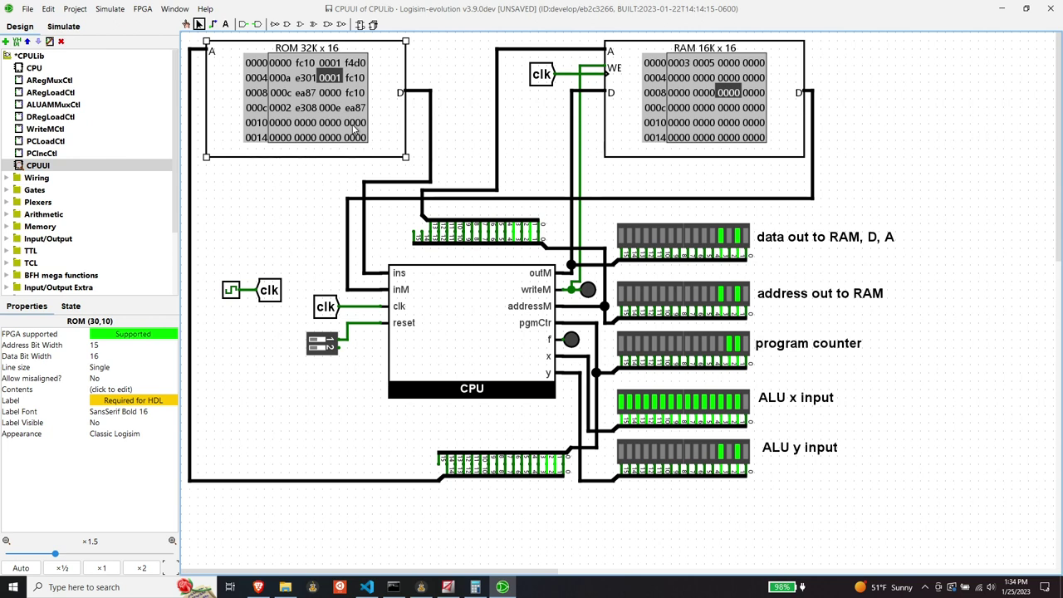
key("ctrl+t")
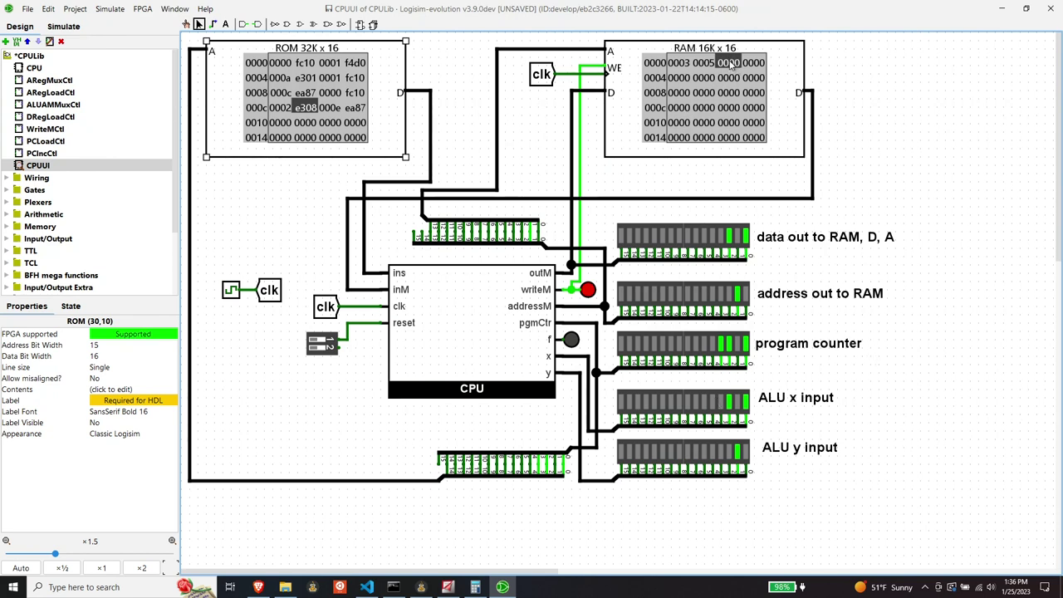
key("ctrl+t")
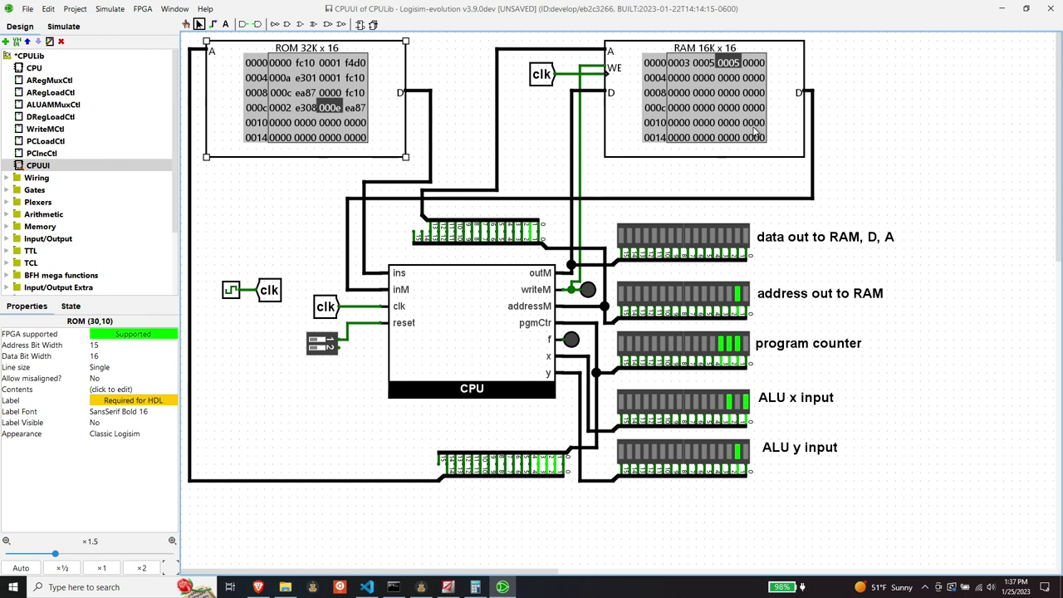
key("ctrl+t")
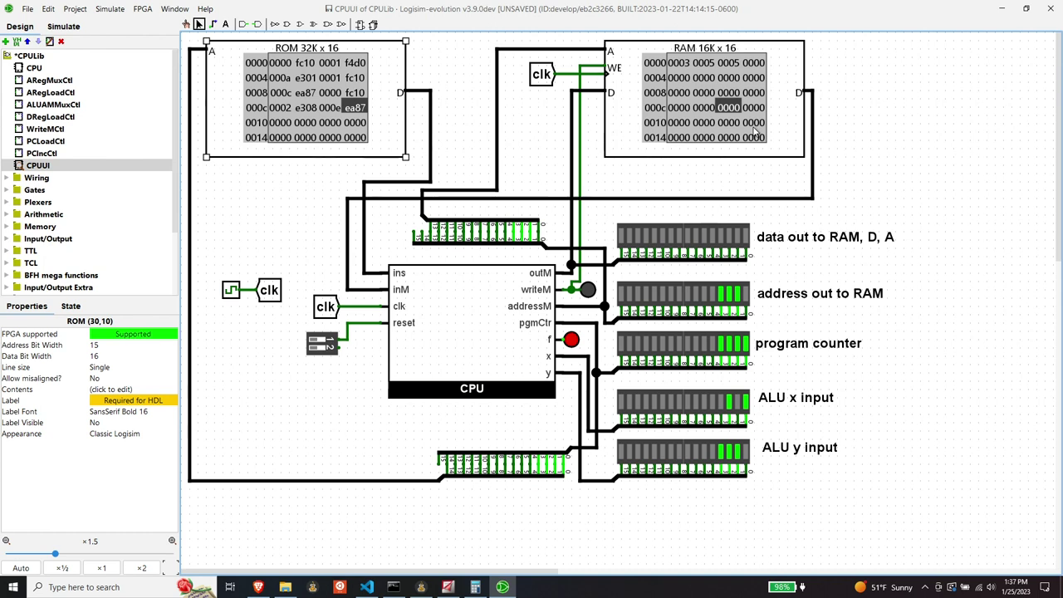
key("ctrl+t")
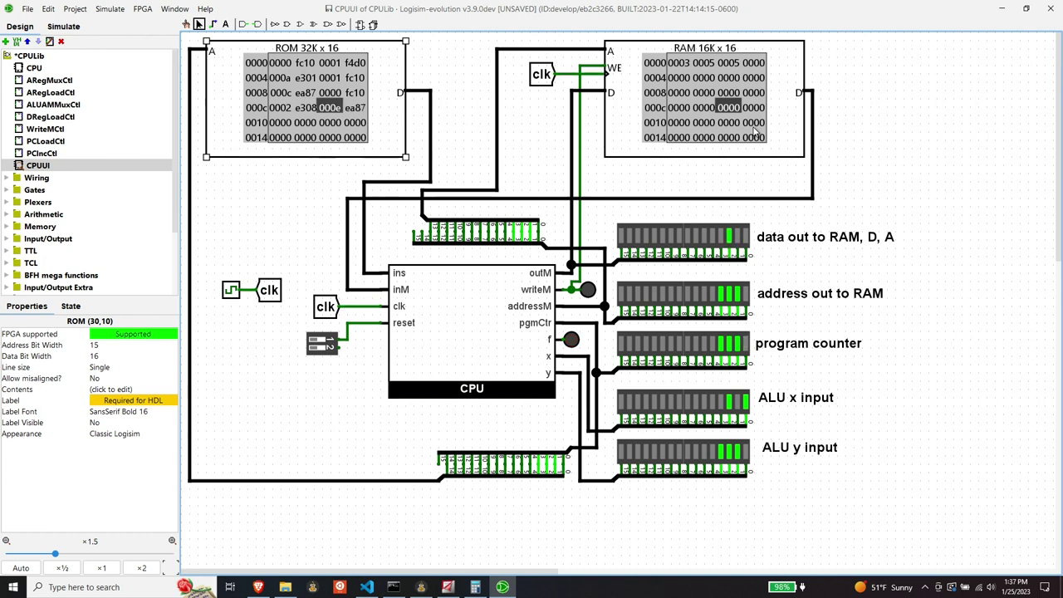